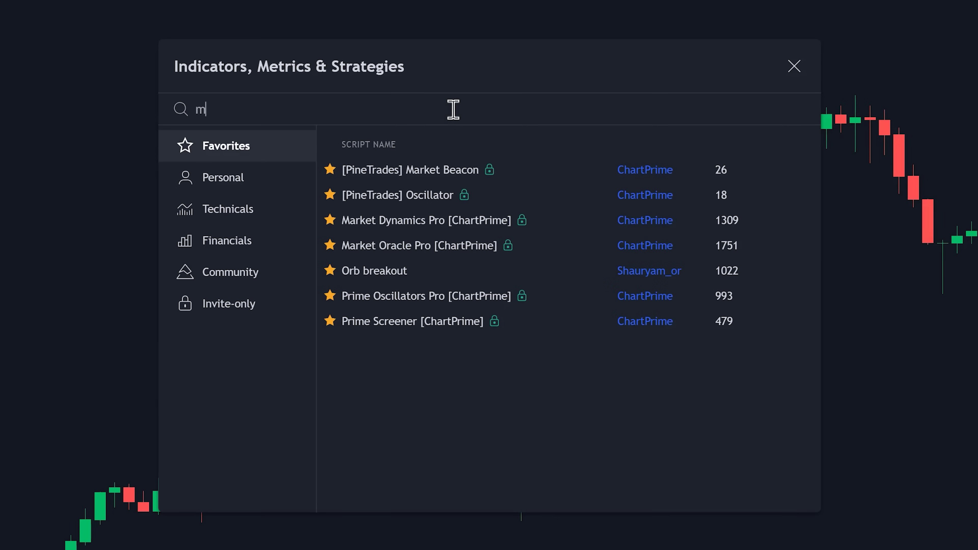
- Search 'machine learning adaptive super' and add AlgoAlpha's Machine Learning Adaptive SuperTrend to the chart
text(achine learning adaptive s)
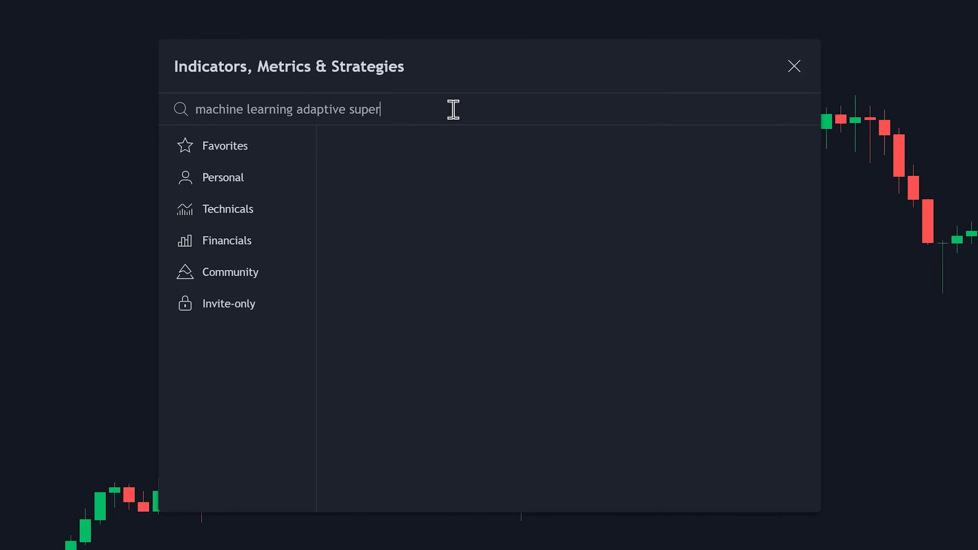
text(uper)
click(415, 175)
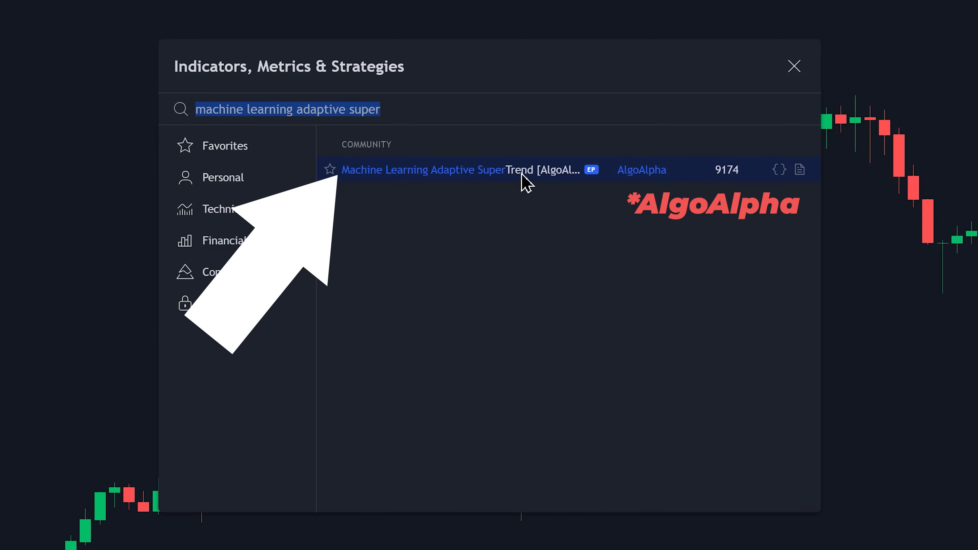
click(794, 76)
- Pan the chart upward so the green and red SuperTrend bands and signal markers are centred
drag(736, 386, 734, 315)
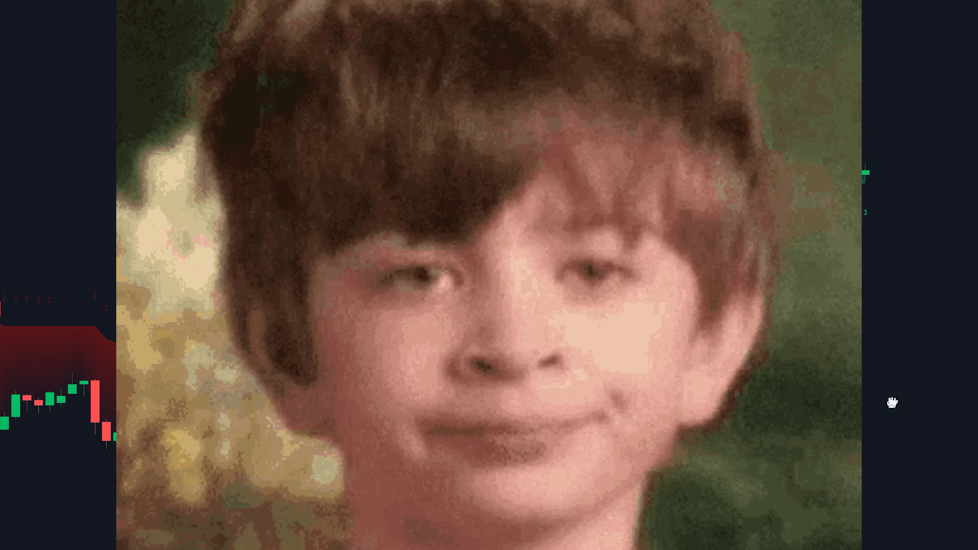
drag(891, 400, 896, 382)
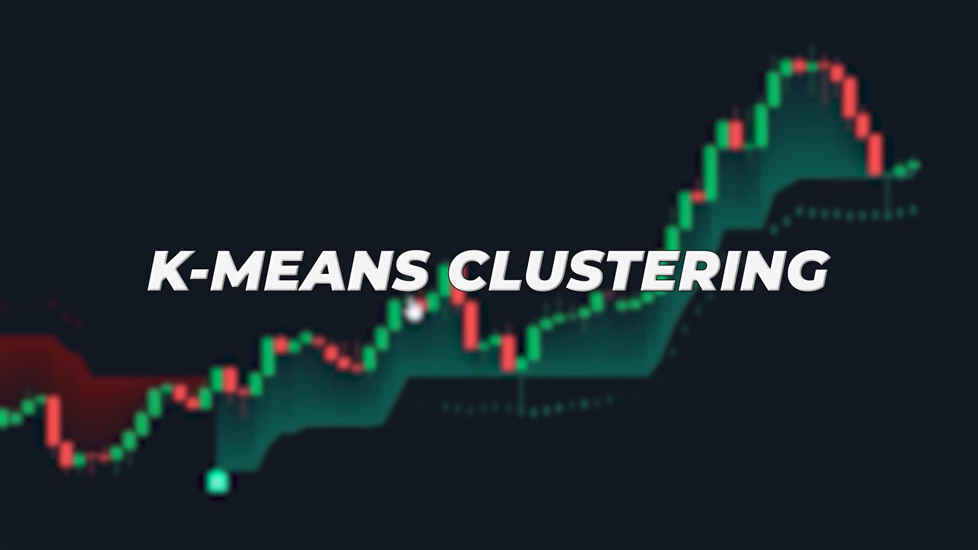
- Pan the chart to the right to bring the recent SuperTrend bands into view
drag(0, 157, 570, 162)
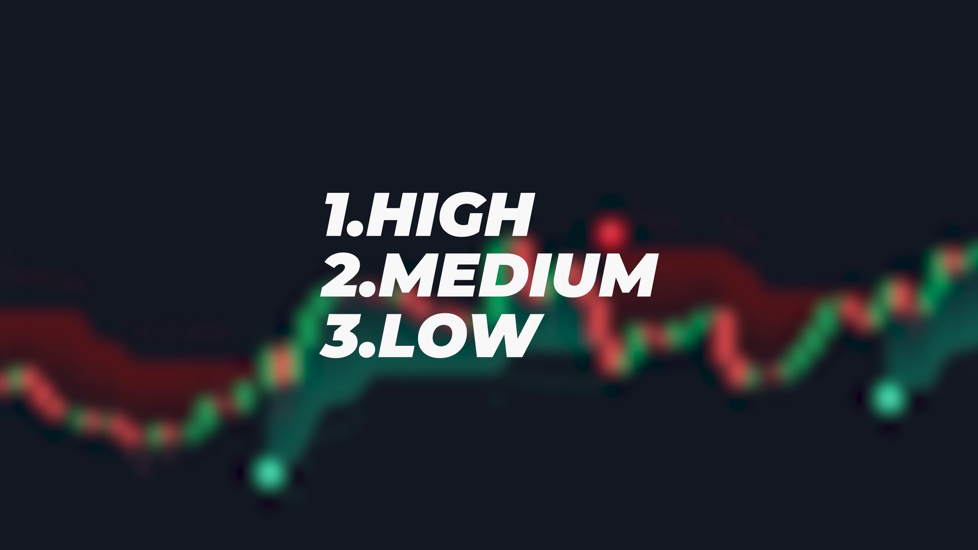
drag(493, 537, 556, 536)
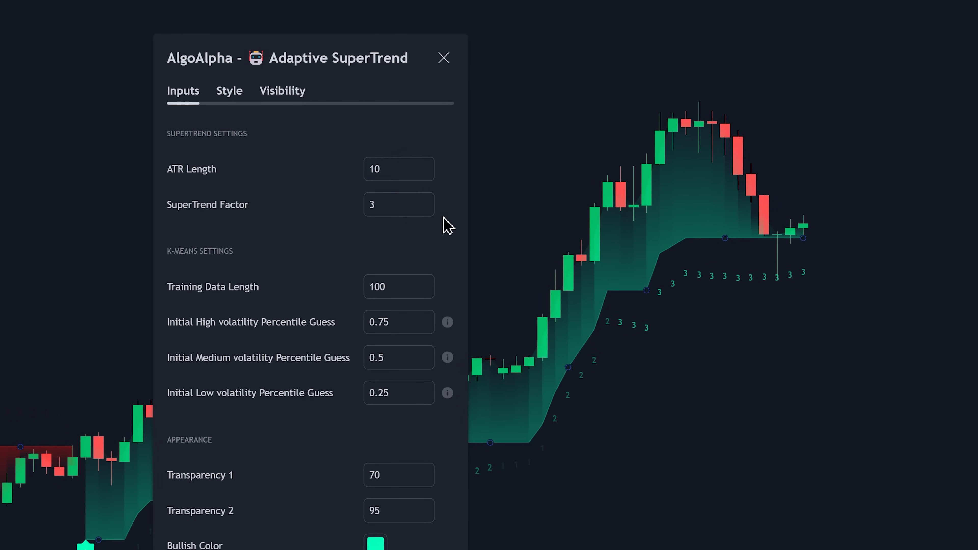
- Close the Adaptive SuperTrend settings, leaving the volatility table (High 0.35, Medium 0.3, Low 0.25) visible
click(510, 119)
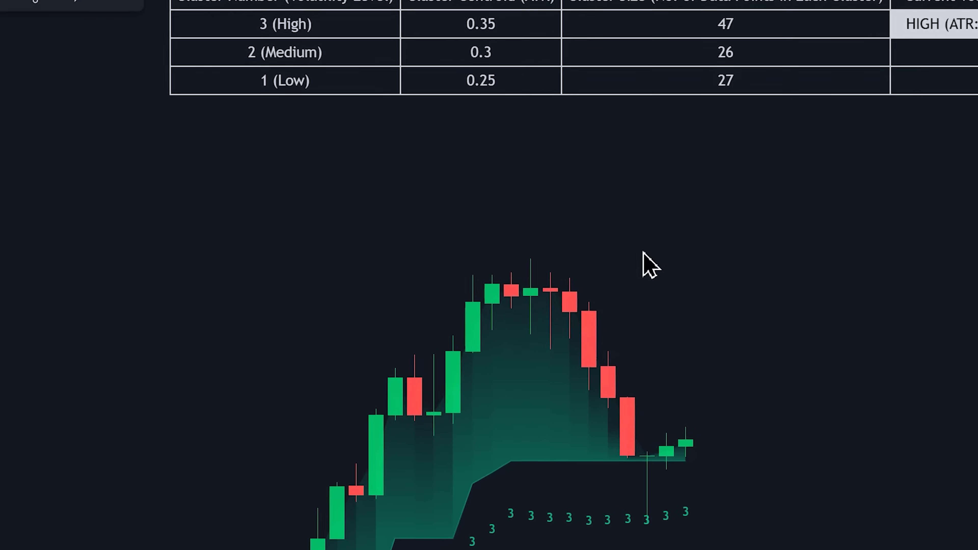
- Try raising the SuperTrend's Training Data Length, discard the change, and pan the chart upward
double_click(730, 391)
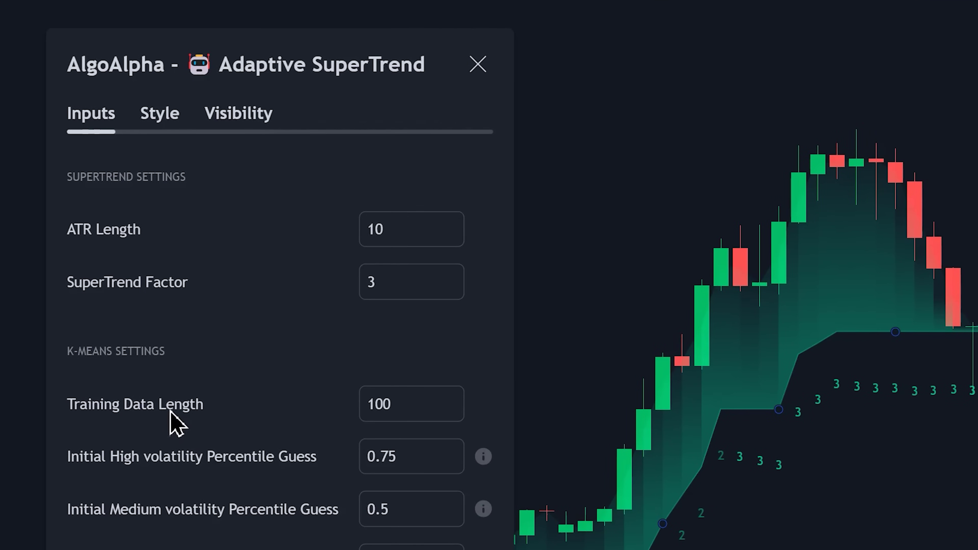
click(402, 407)
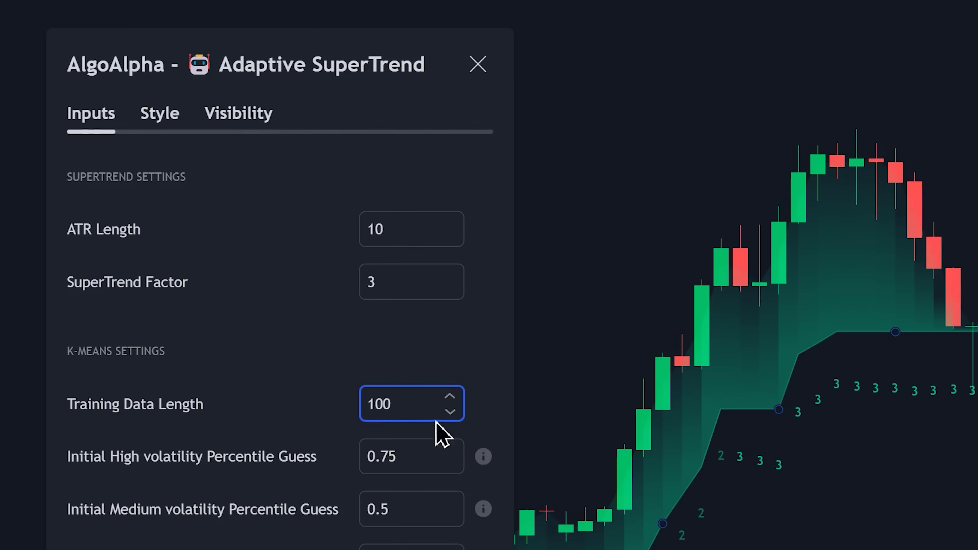
click(450, 397)
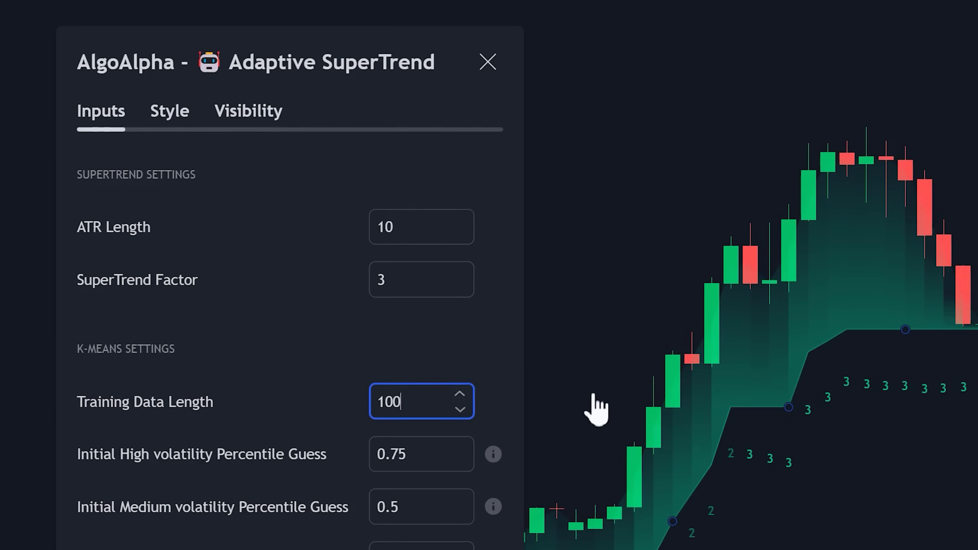
key(Escape)
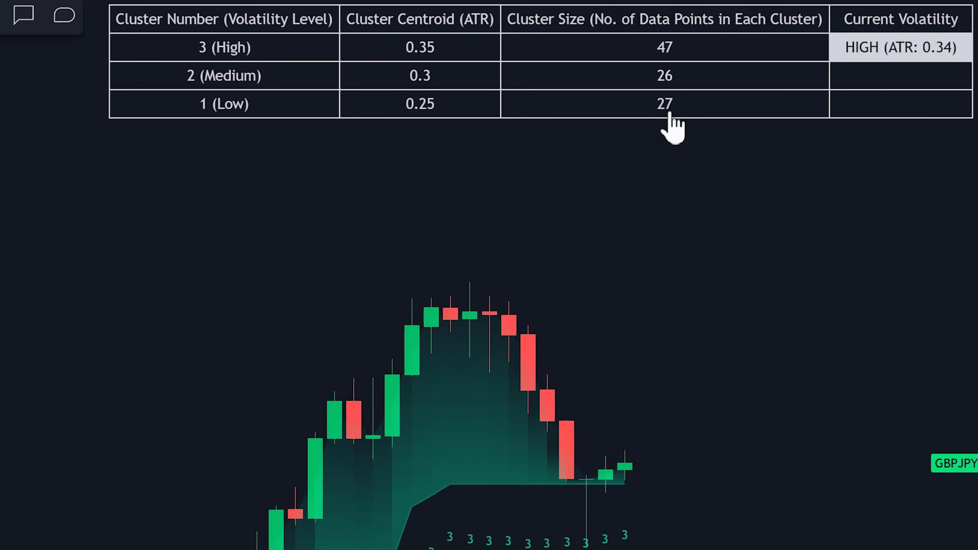
drag(572, 476, 591, 276)
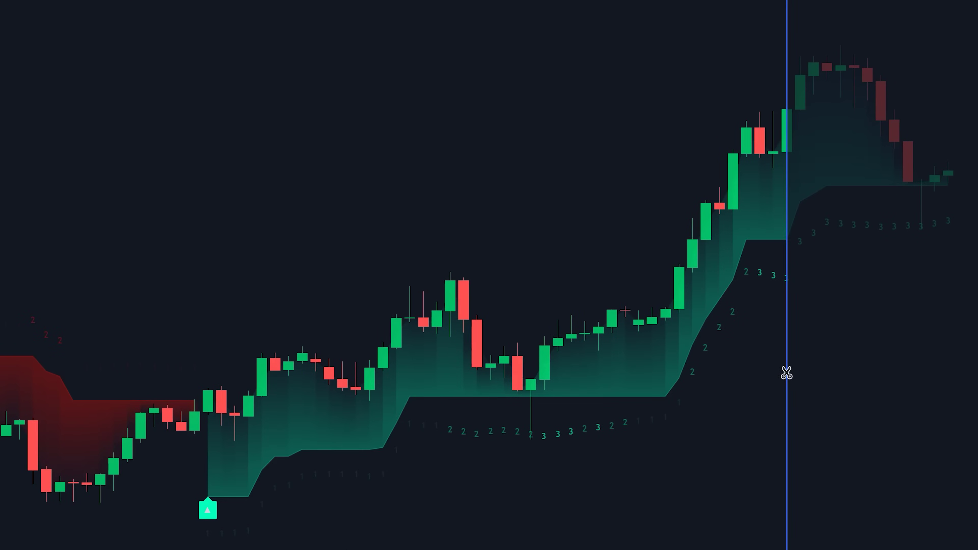
- Set the bar replay's starting bar on the chart
click(774, 376)
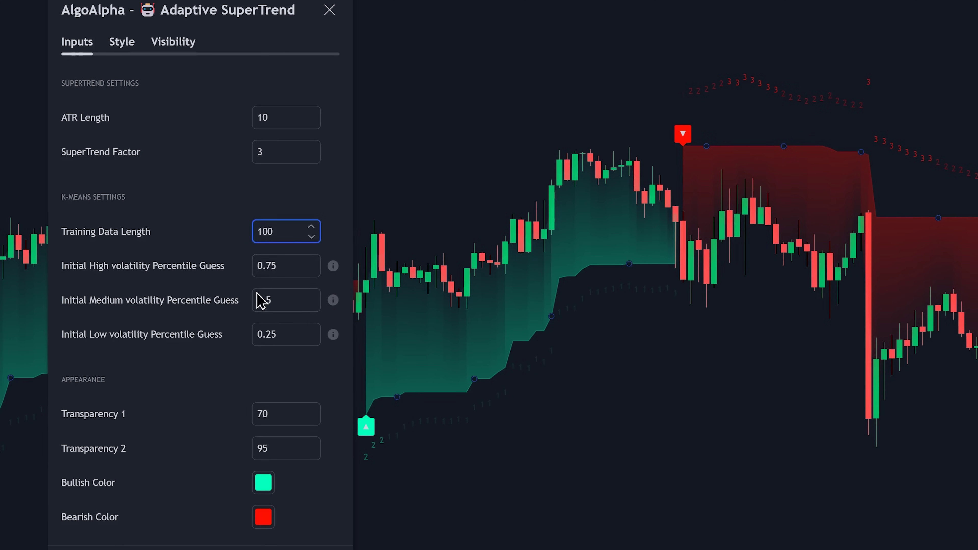
click(285, 271)
click(283, 302)
click(283, 332)
click(285, 276)
click(281, 301)
click(289, 339)
click(287, 268)
click(280, 299)
click(284, 333)
click(311, 262)
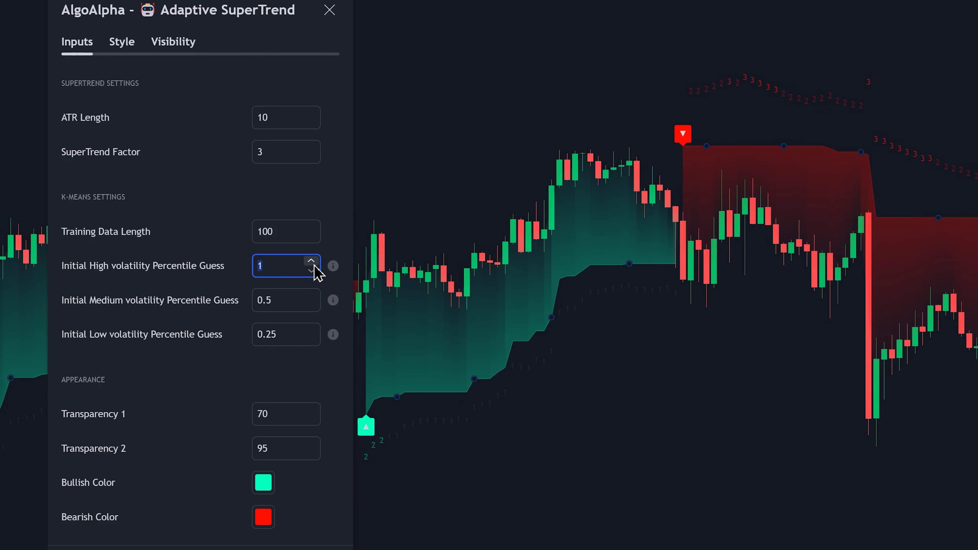
click(142, 467)
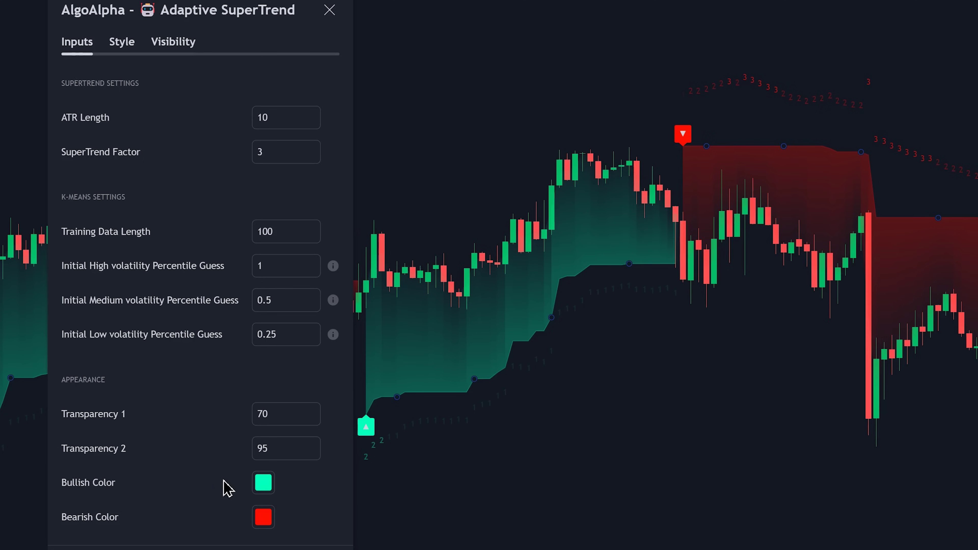
click(262, 516)
click(163, 542)
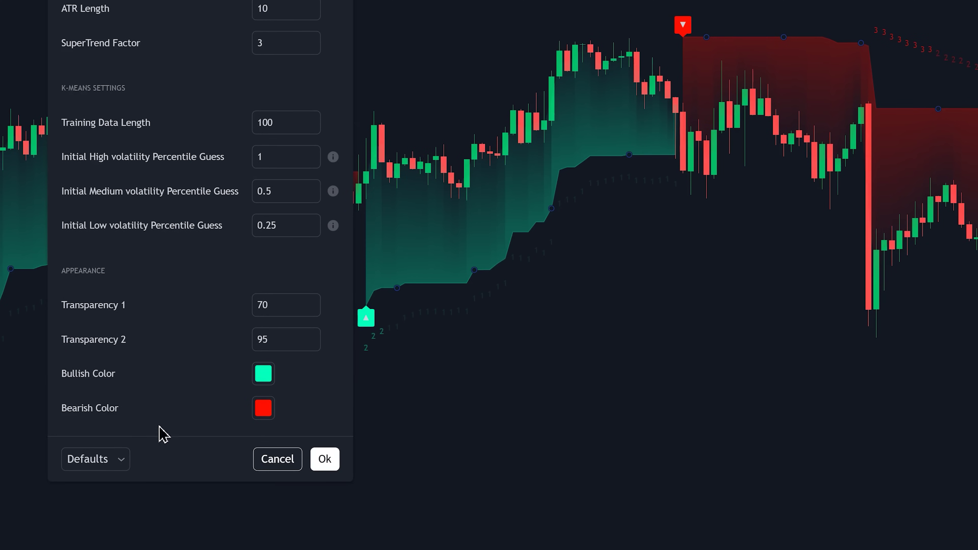
click(124, 460)
click(120, 486)
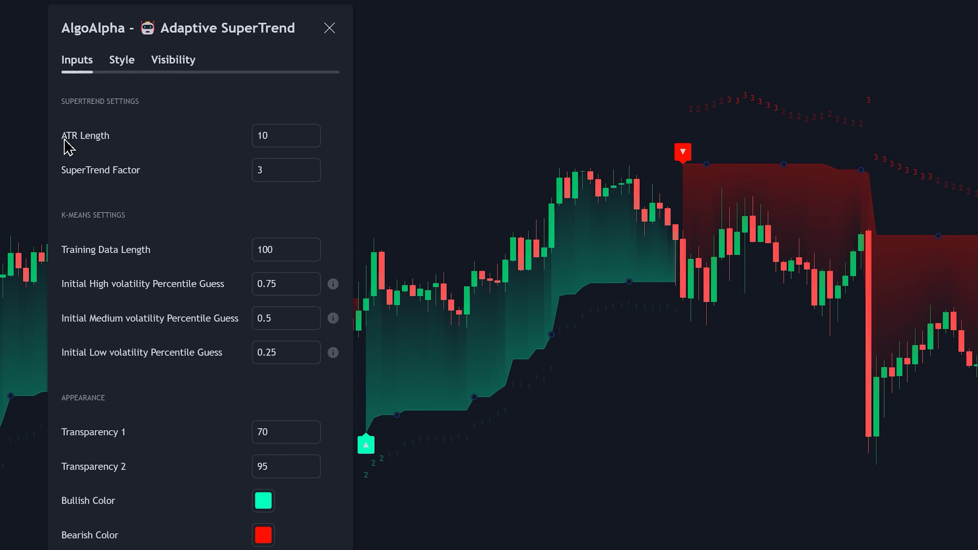
text(8)
- Confirm the new SuperTrend Factor and hide the bearish and bullish trend fills in the Style settings
click(161, 131)
click(122, 61)
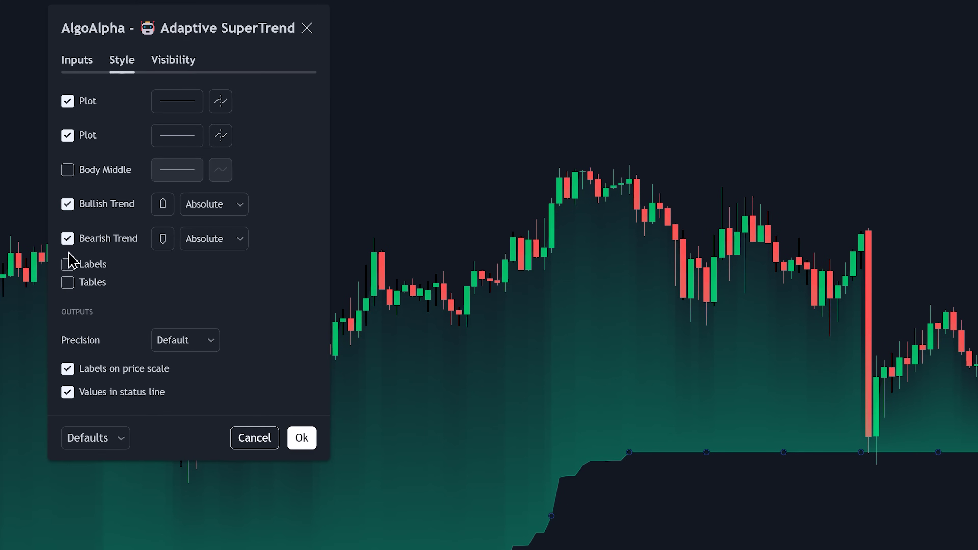
click(68, 239)
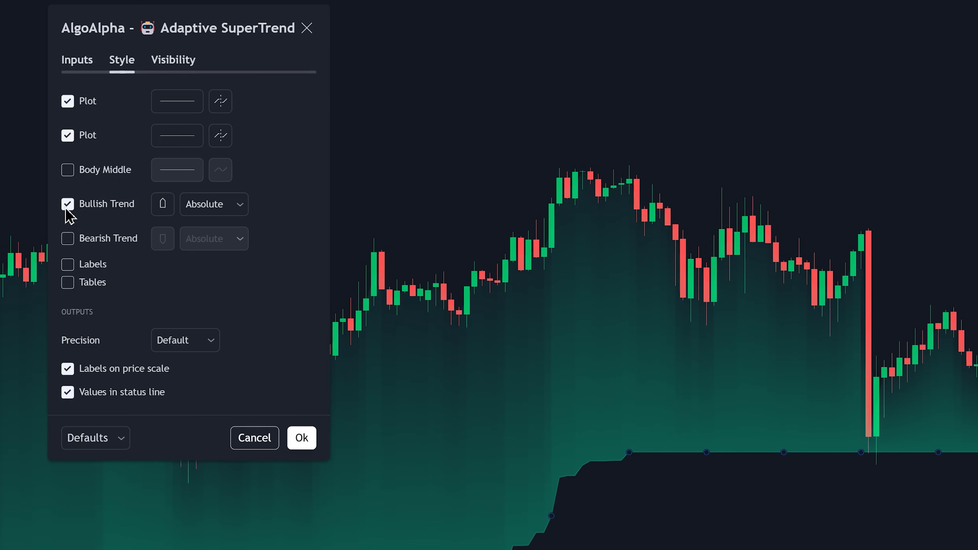
click(68, 204)
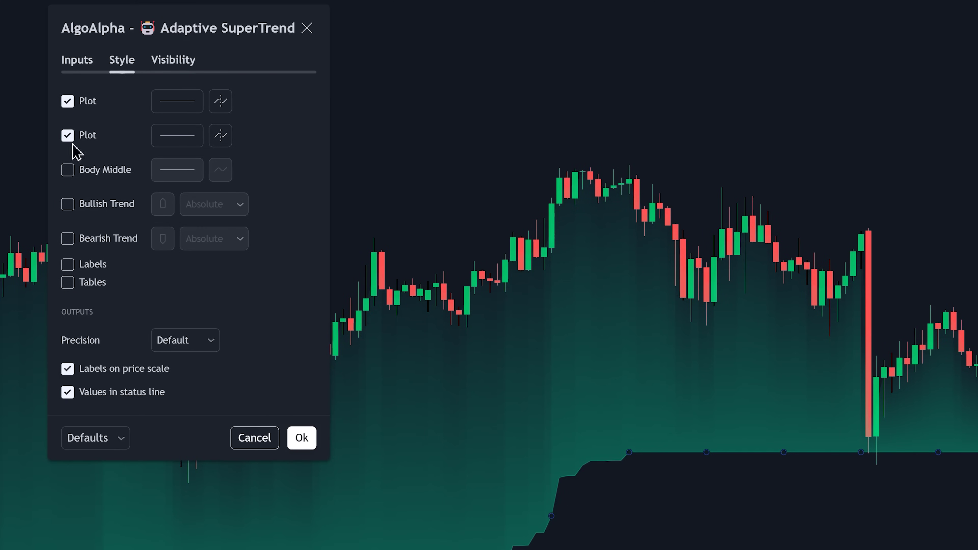
click(301, 438)
- Pan back through earlier price history, then zoom in toward the latest candles
scroll(577, 289, down, 5)
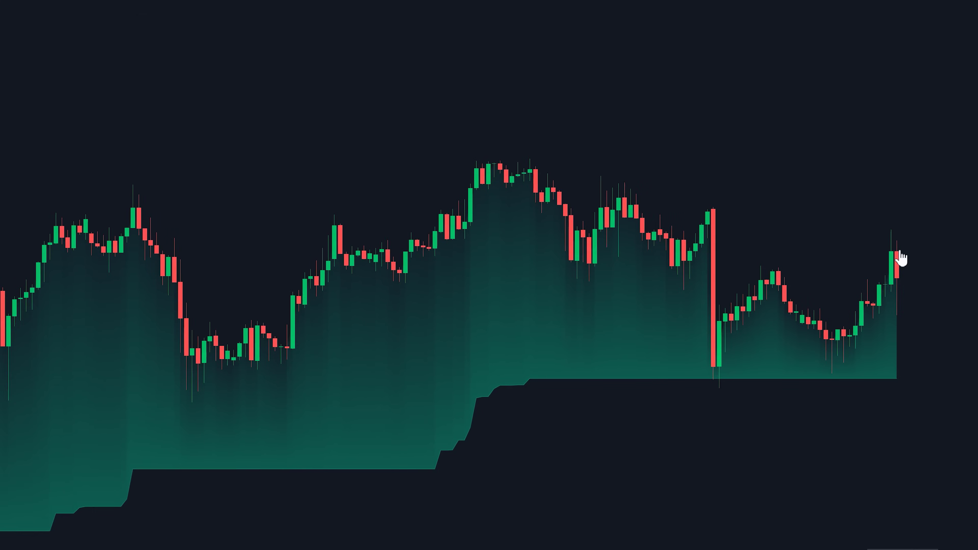
scroll(897, 258, up, 3)
scroll(900, 258, down, 5)
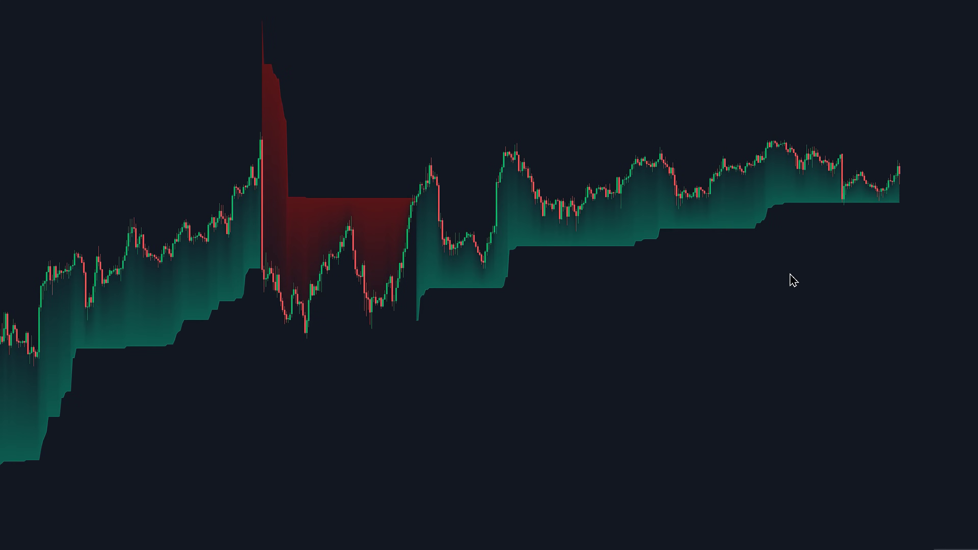
scroll(793, 280, down, 3)
drag(565, 369, 832, 320)
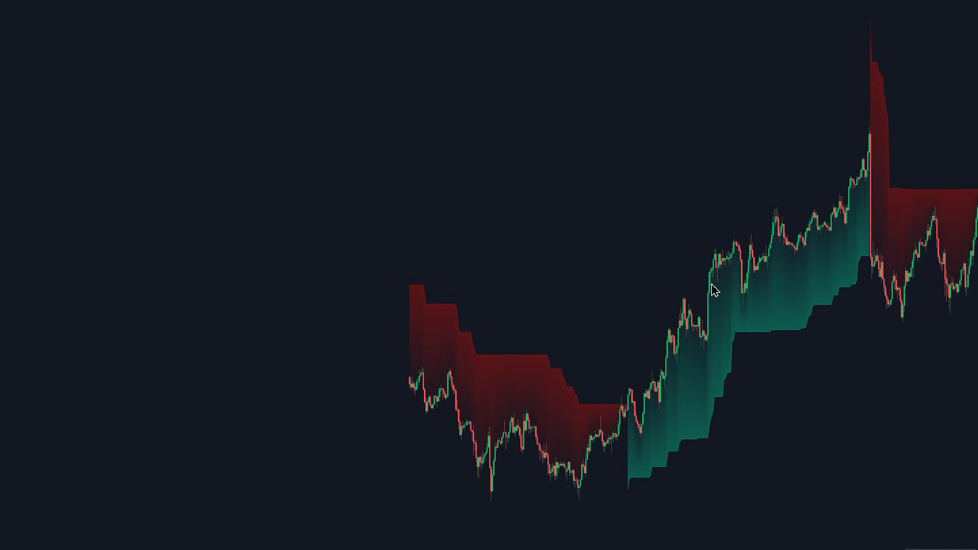
drag(624, 214, 661, 215)
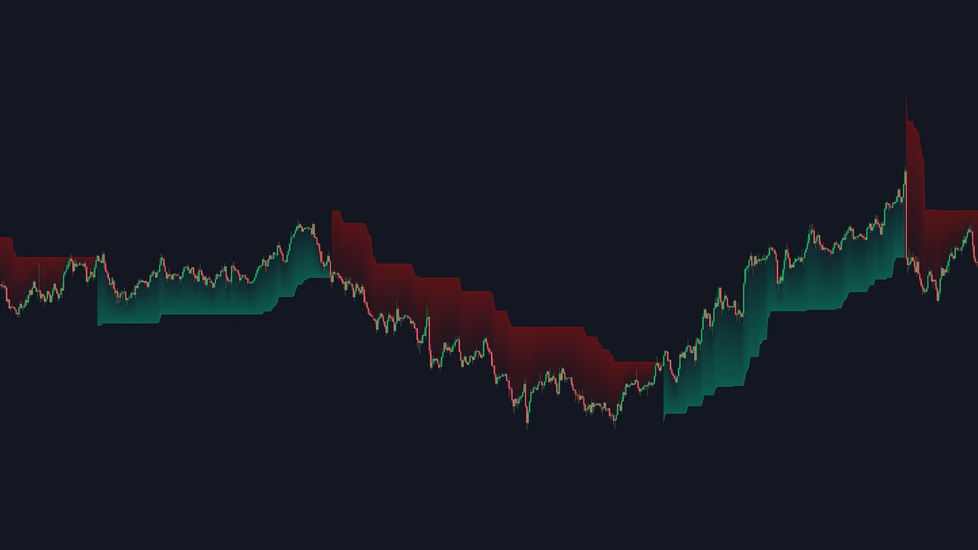
drag(736, 319, 782, 328)
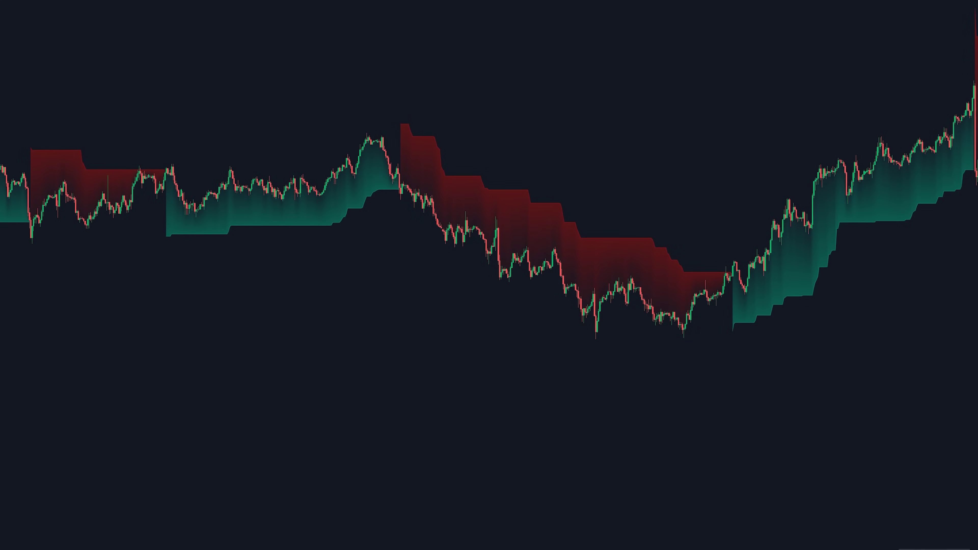
scroll(489, 231, up, 10)
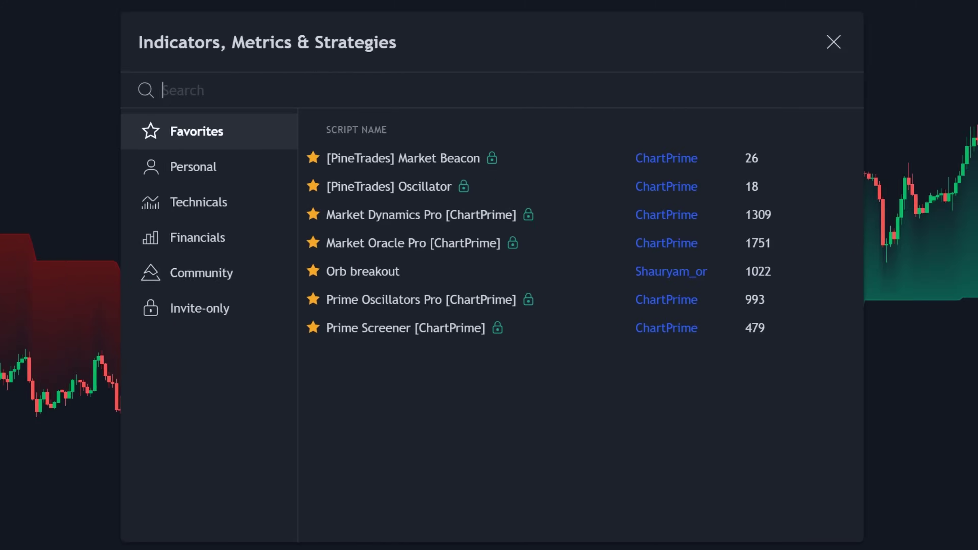
text(Machine Learning Adaptive SuperTrend)
- Add two instances of the Community Machine Learning Adaptive SuperTrend to the chart
click(438, 185)
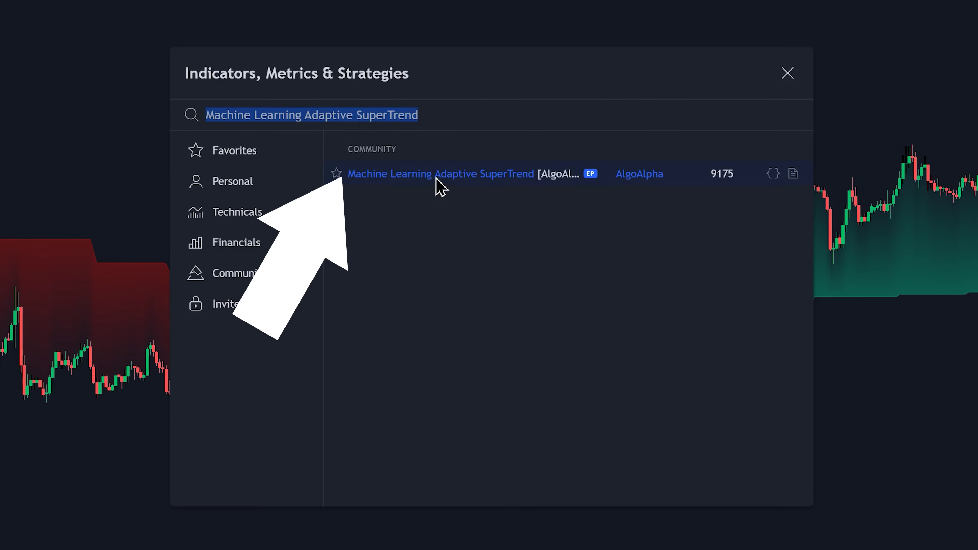
click(508, 185)
click(837, 373)
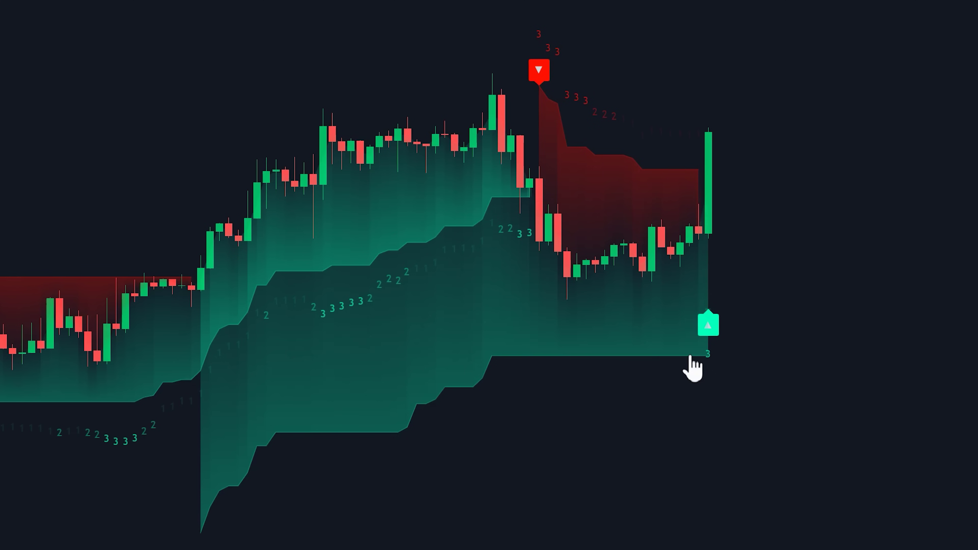
click(535, 73)
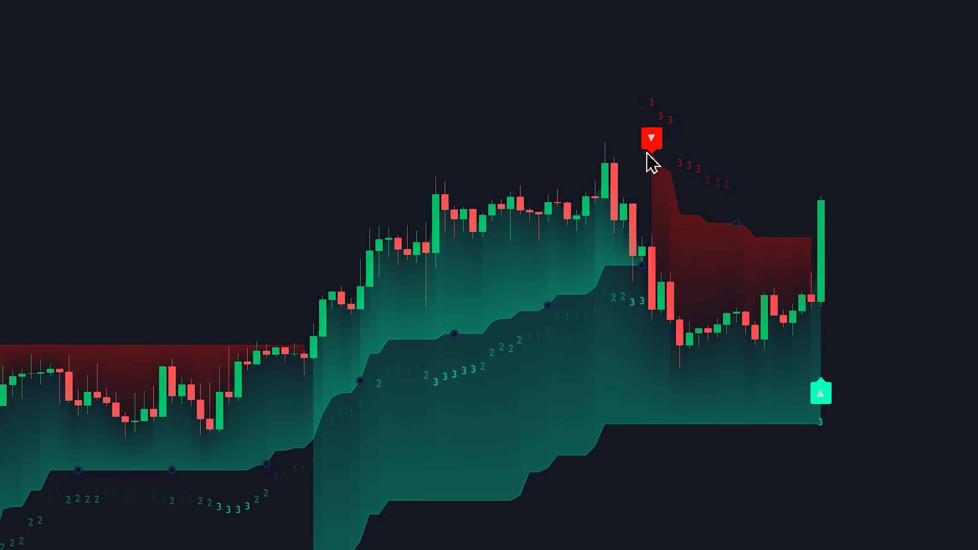
click(708, 327)
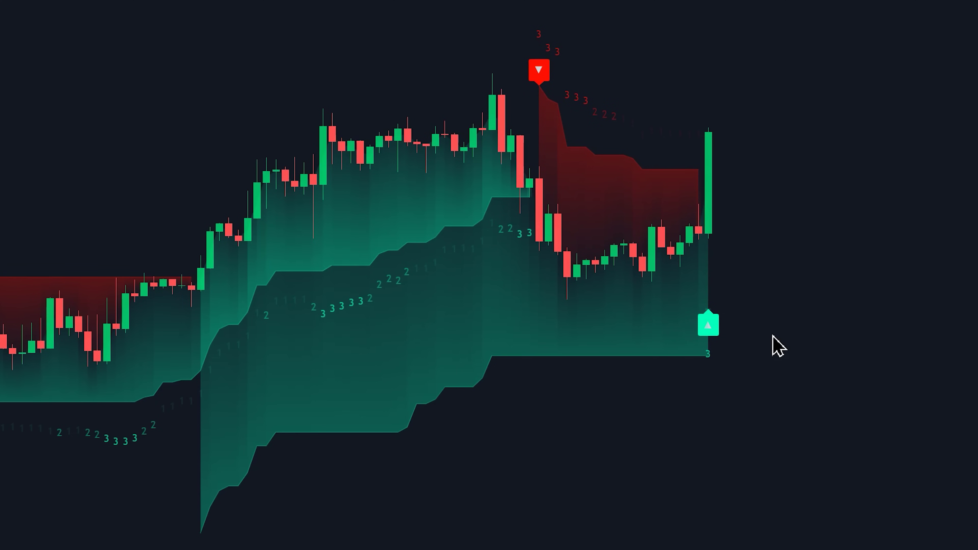
scroll(712, 337, down, 2)
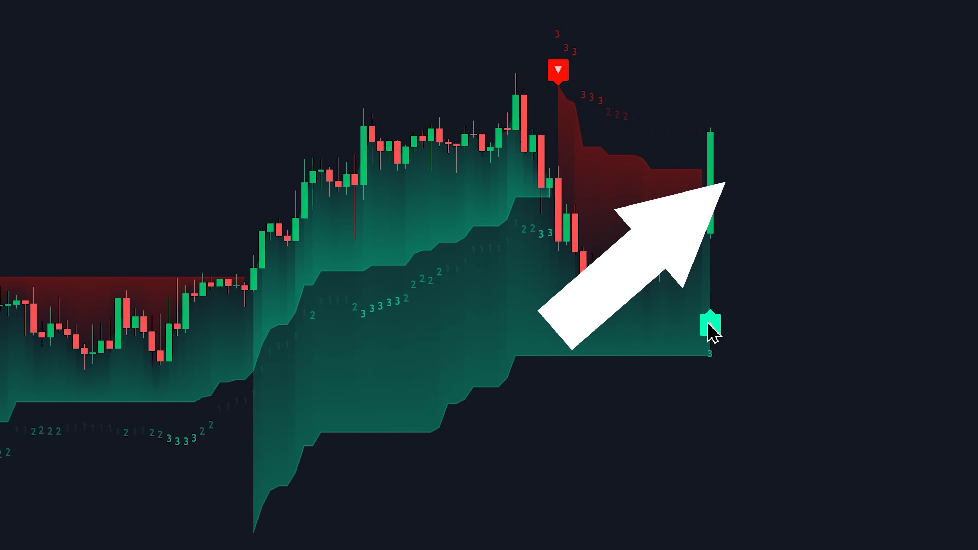
click(710, 364)
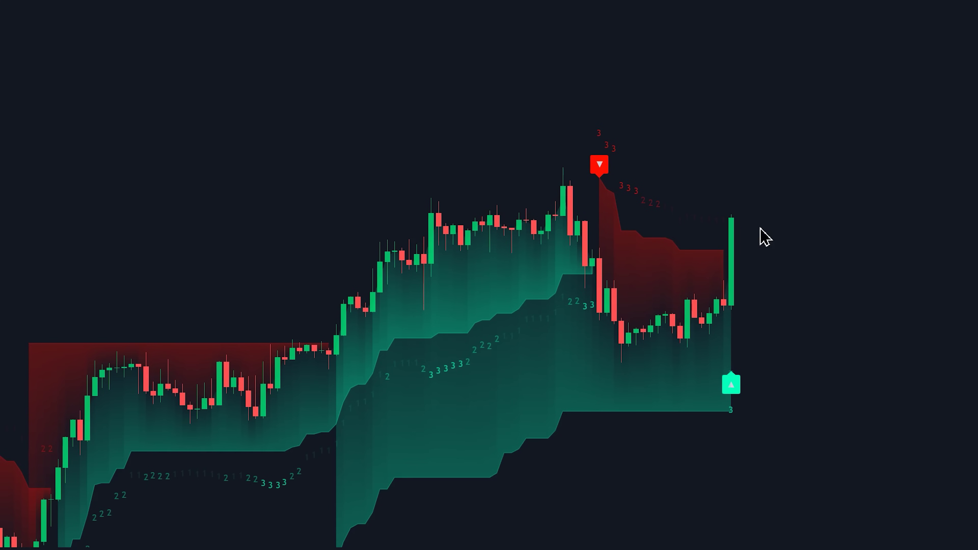
- Place a long position at the last candle and mark the buy signal's price level with a line
click(732, 224)
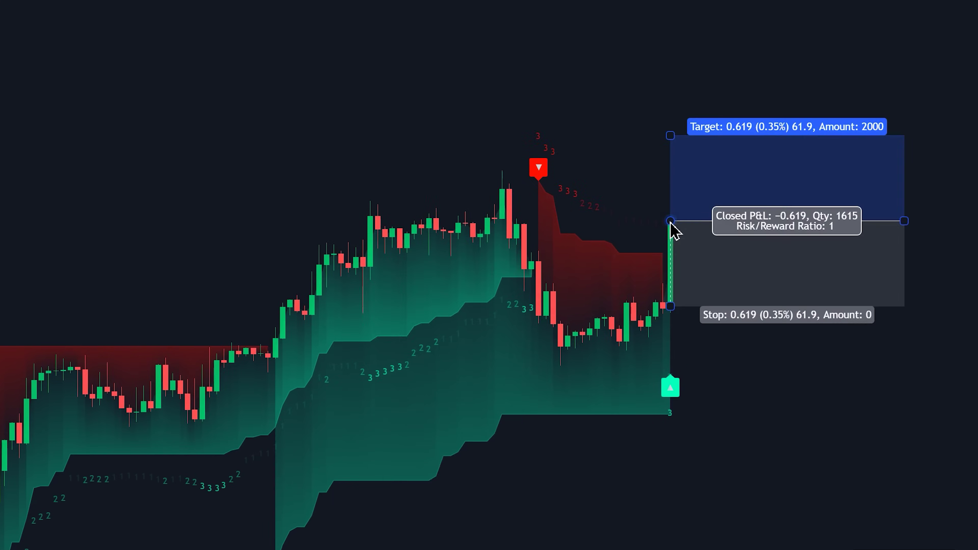
click(603, 371)
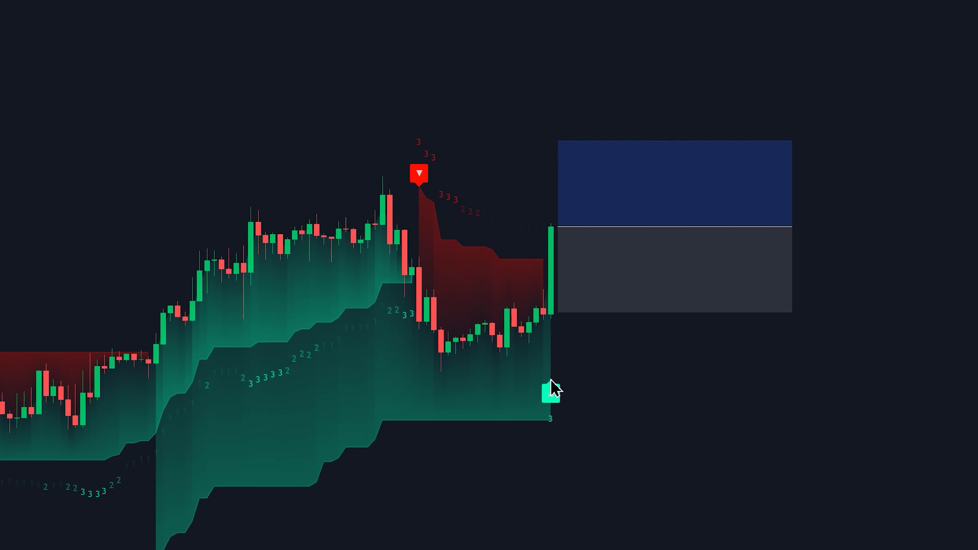
click(561, 379)
click(555, 391)
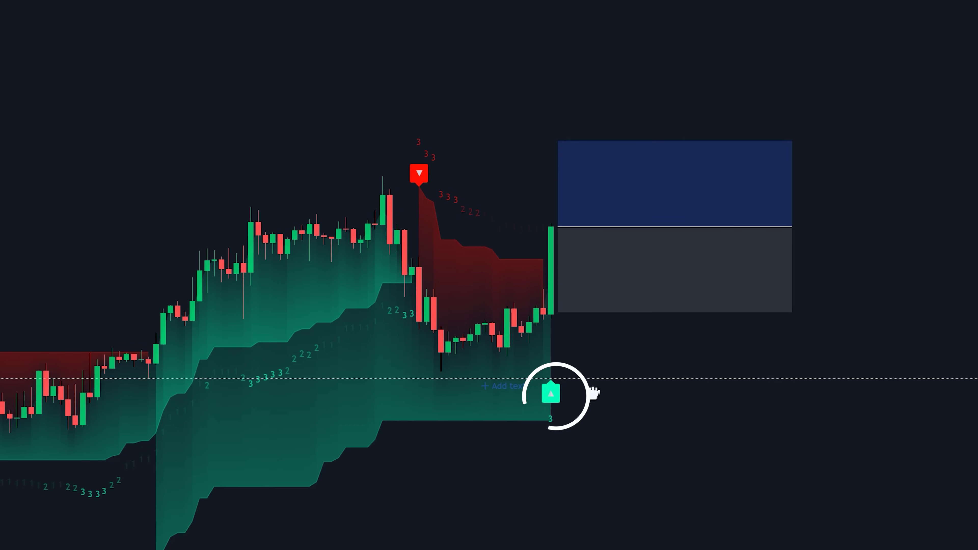
- Move the long position's stop to the buy signal level, adjust the box width, and set the target near 1.61 risk/reward
drag(615, 312, 615, 378)
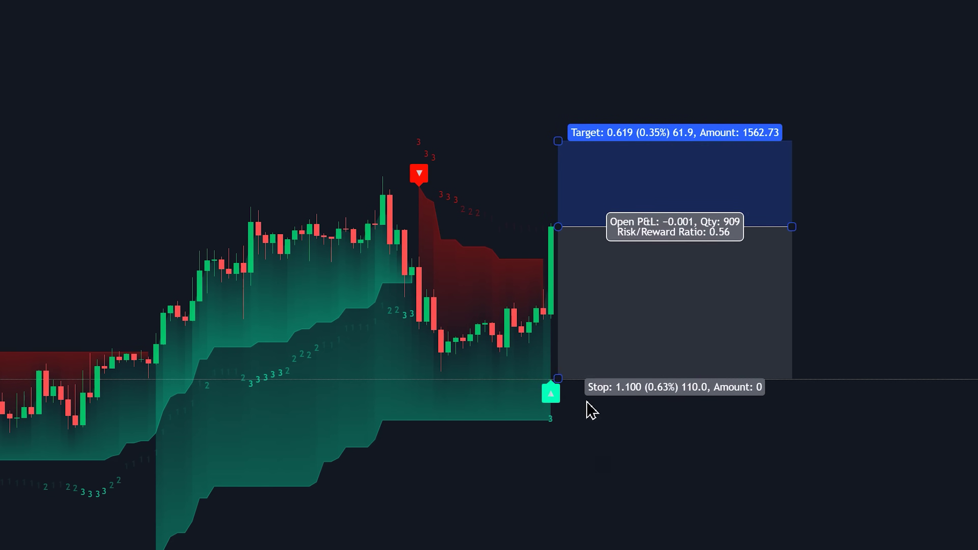
drag(632, 289, 910, 288)
drag(444, 219, 452, 106)
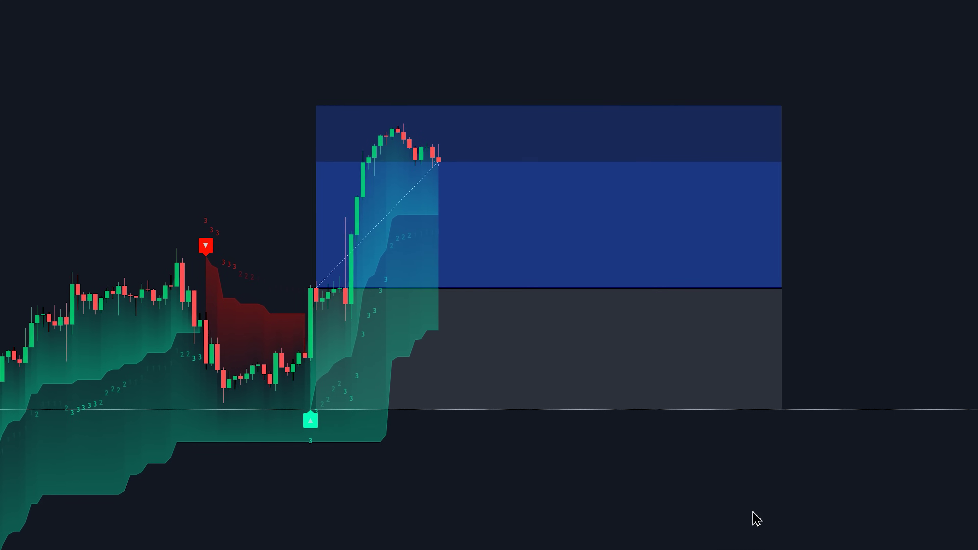
drag(741, 287, 467, 288)
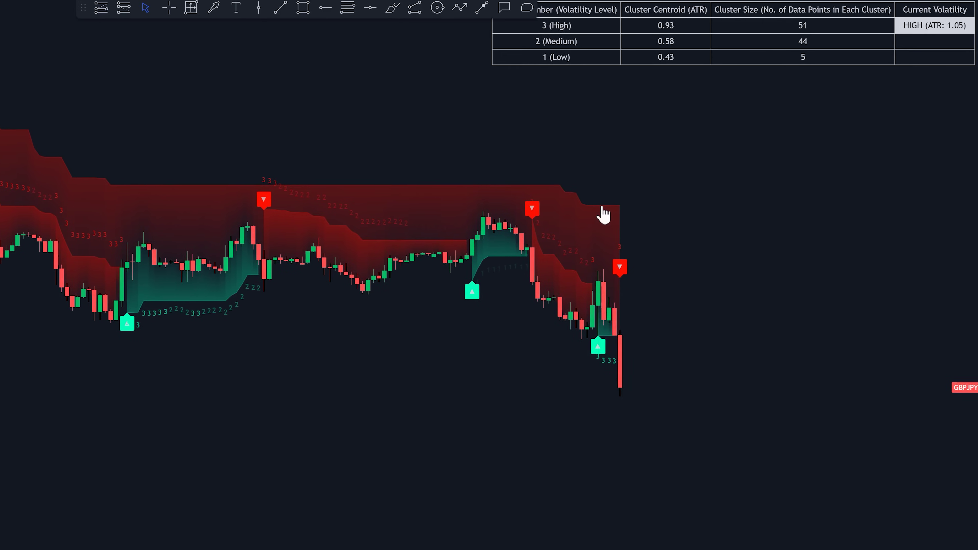
- Deselect the SuperTrend and zoom into the latest bearish stretch with its sell signals
click(644, 214)
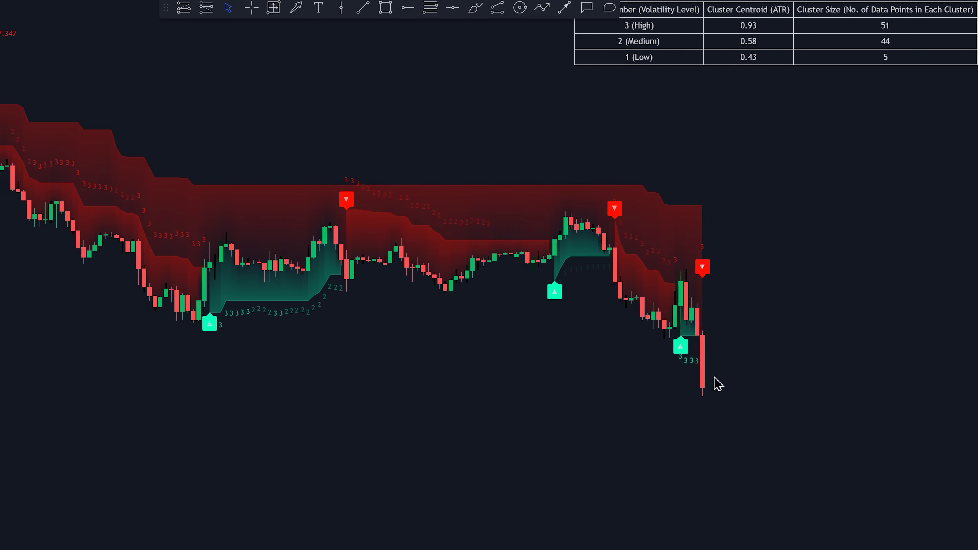
scroll(705, 388, up, 3)
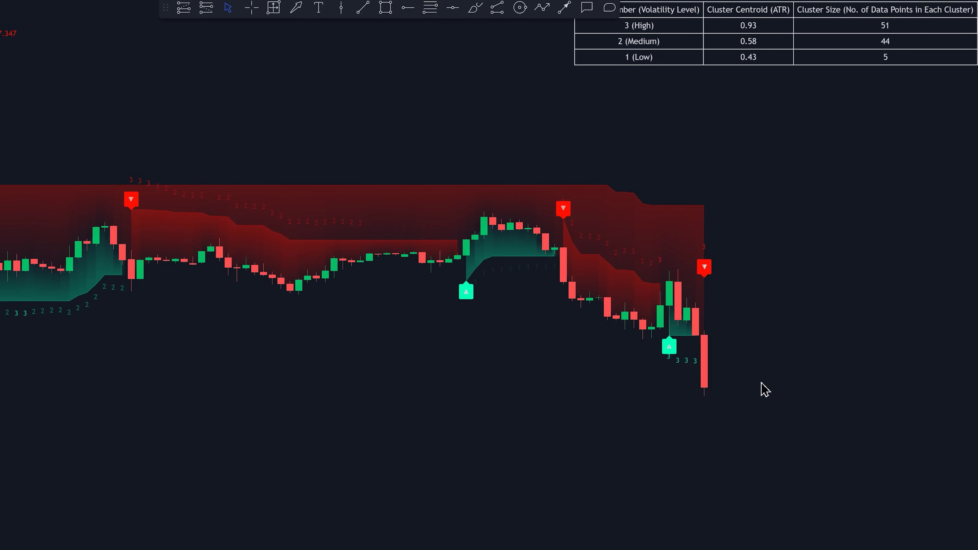
click(669, 348)
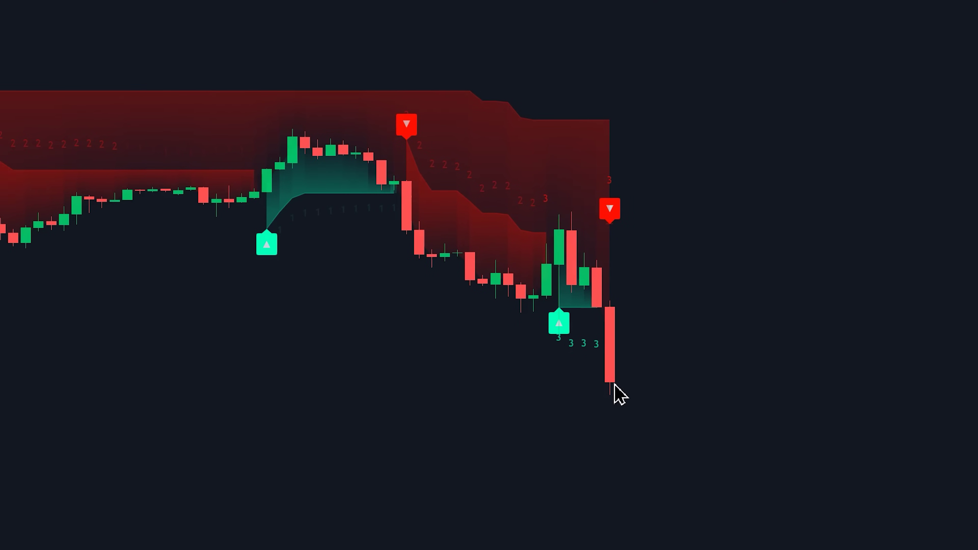
- Place a short position at the latest sell signal, stop above the red band, wider box, deeper target
click(615, 383)
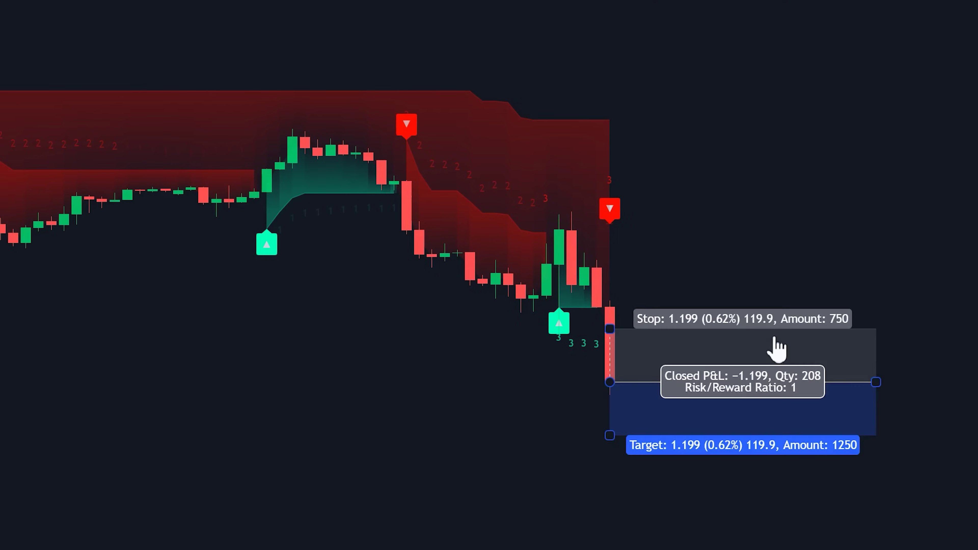
click(543, 101)
drag(693, 328, 740, 228)
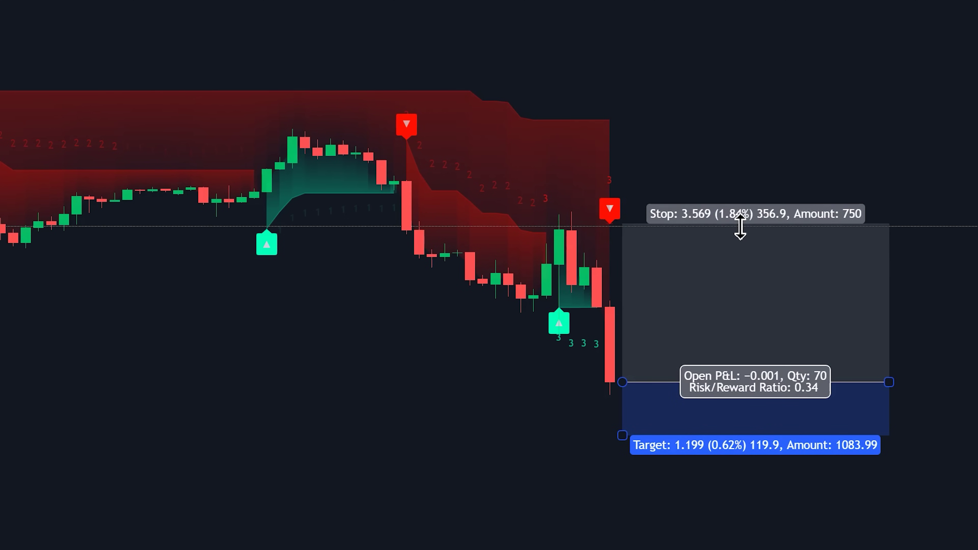
drag(886, 382, 977, 370)
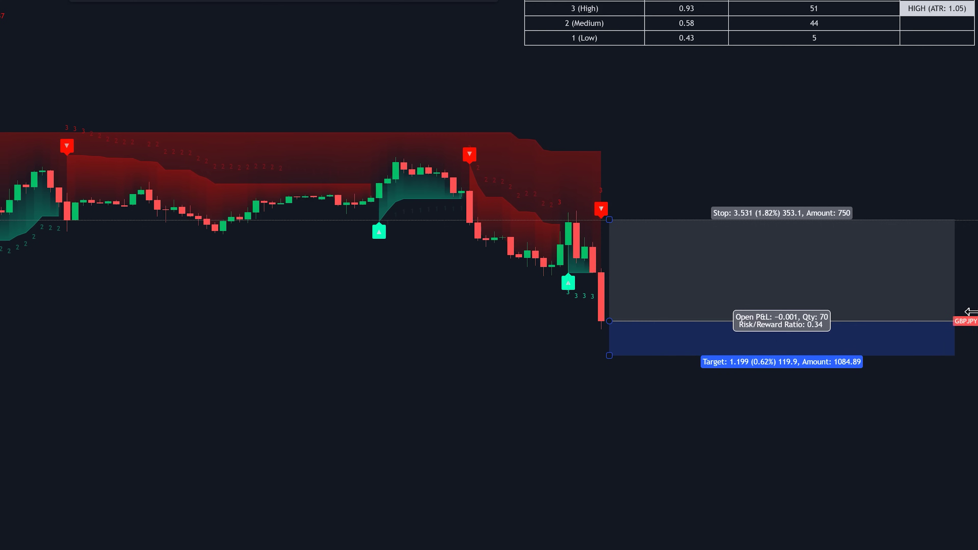
drag(971, 312, 972, 312)
drag(609, 356, 620, 477)
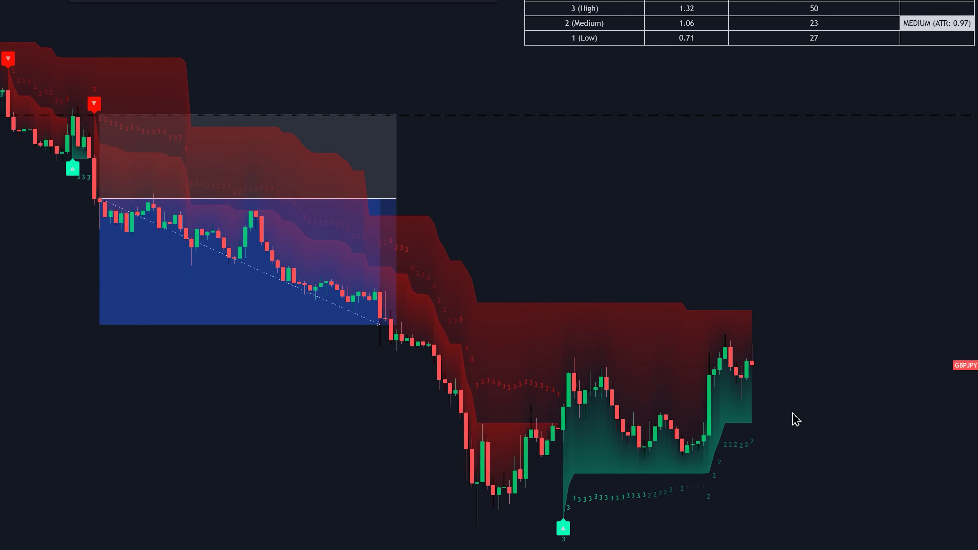
- Zoom out and pan the chart to follow the newest replayed bars until volatility reads LOW
scroll(793, 419, down, 3)
drag(853, 413, 957, 404)
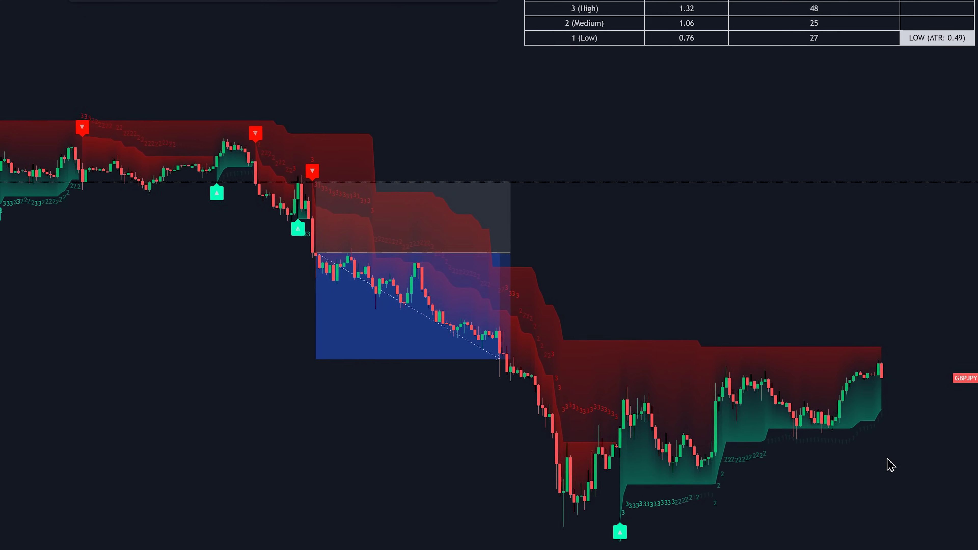
scroll(887, 464, up, 2)
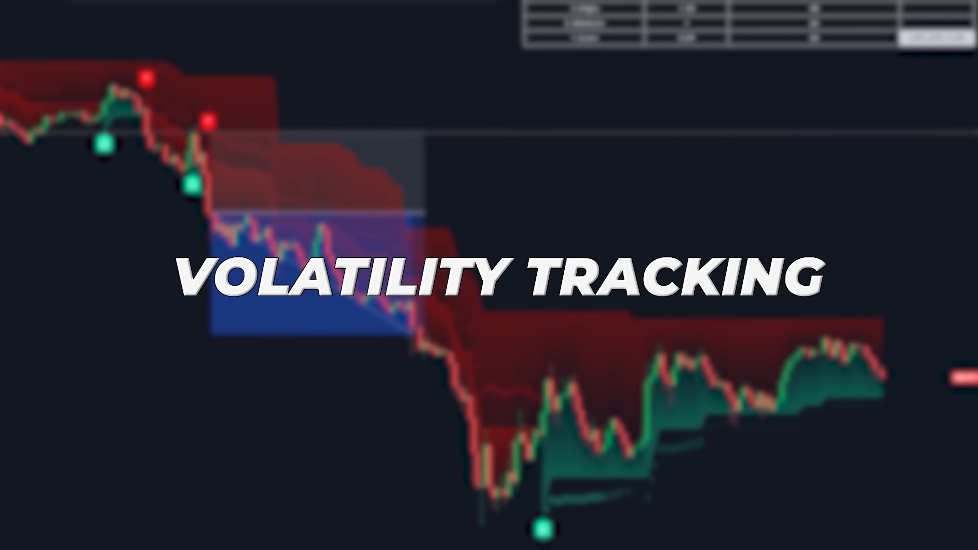